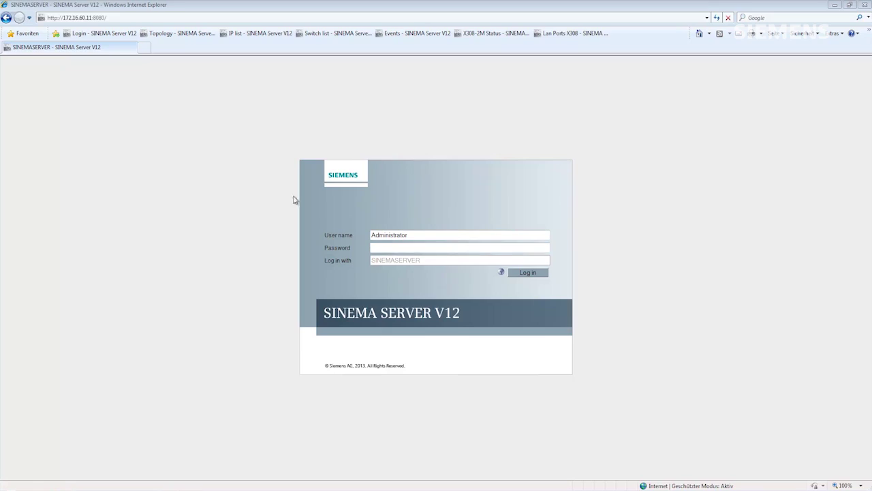
Show the SINEMA Server network topology in the compact icon layout.
click(182, 34)
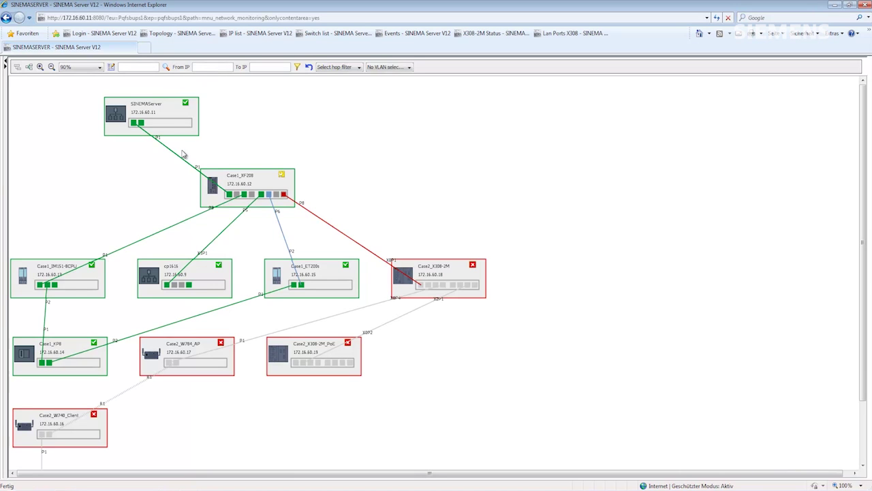
click(30, 68)
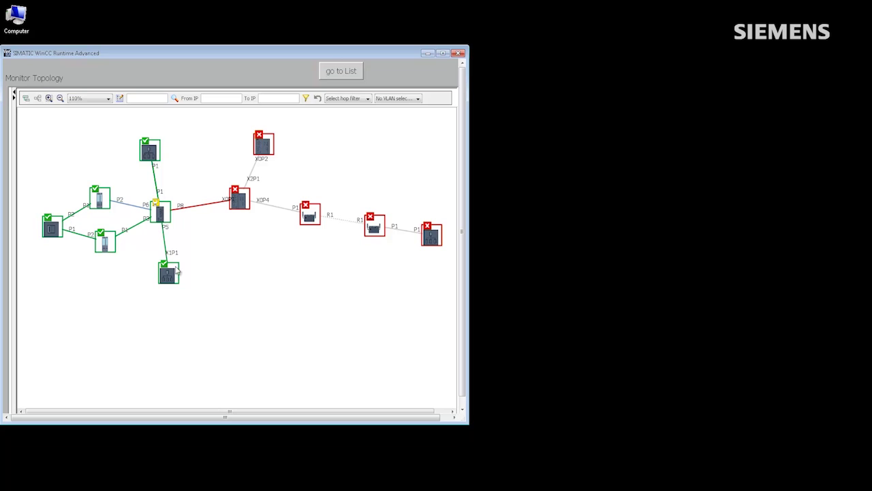
Show topology devices with names and IP addresses, zoomed out to 80%.
click(26, 99)
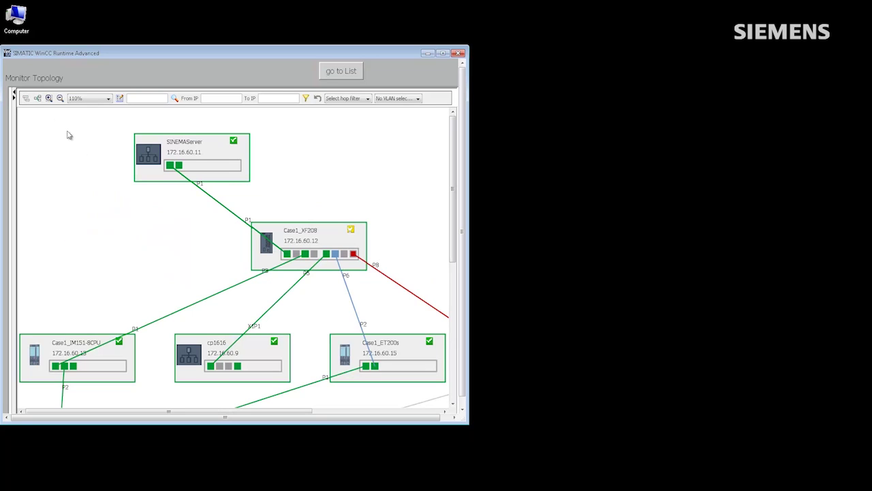
click(60, 98)
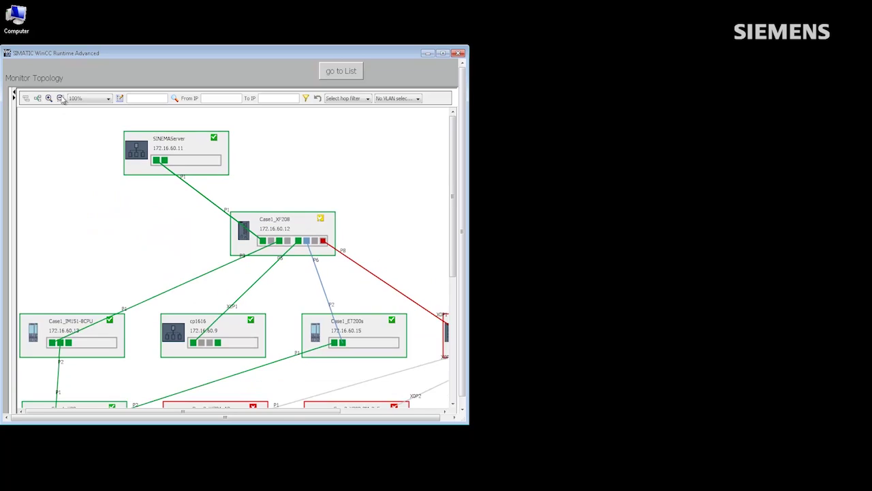
click(60, 98)
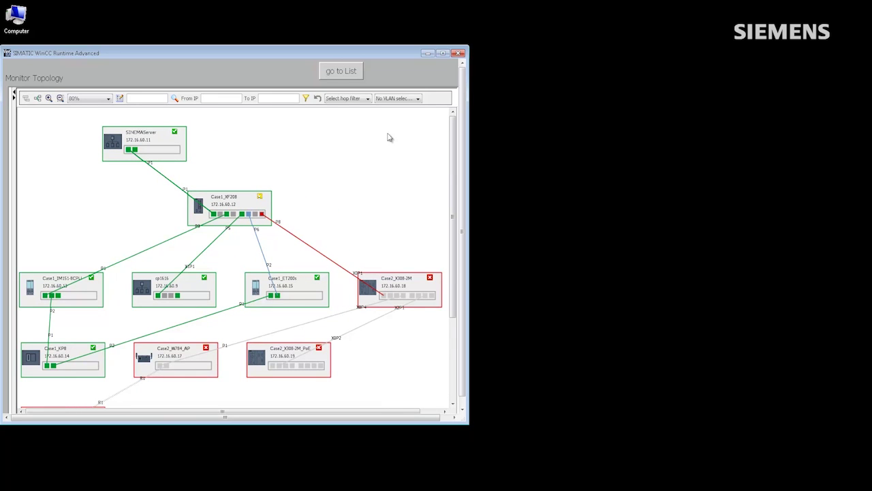
Show the DEVICE List and EVENTS lists, then minimize WinCC Runtime to the desktop.
click(348, 74)
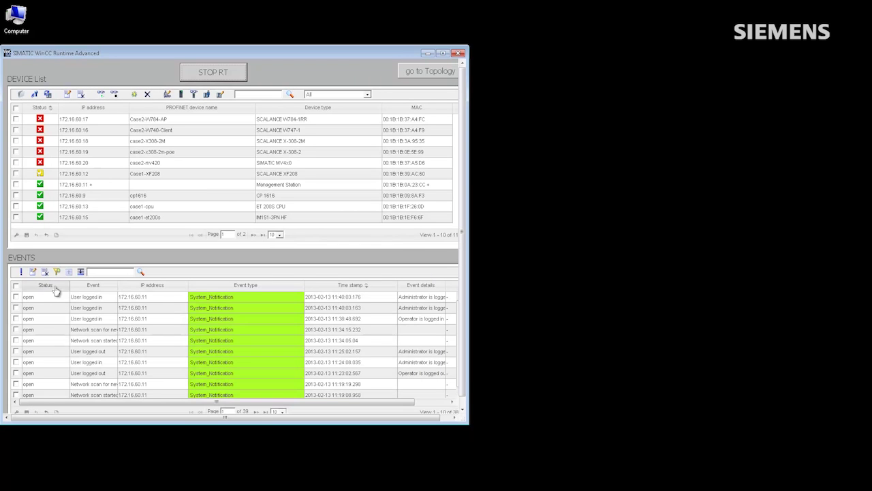
click(428, 53)
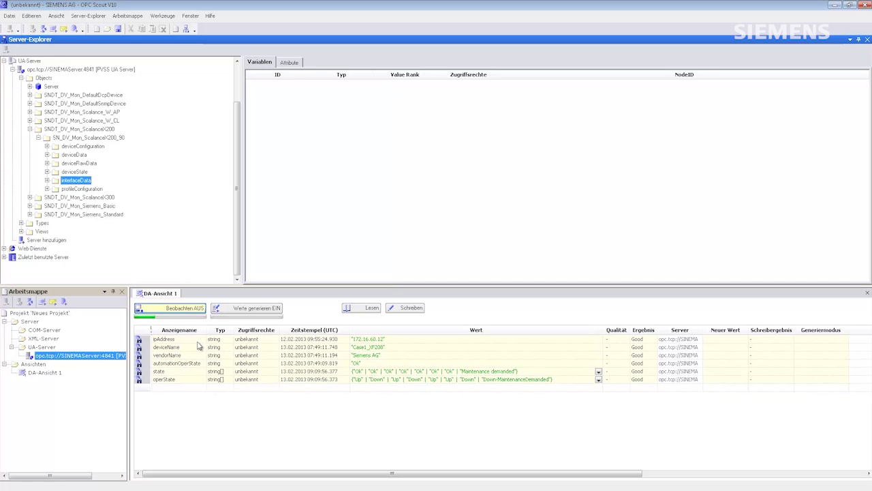
Select the monitored ipAddress row (172.16.60.12) for the Case1_XF208 switch.
click(189, 340)
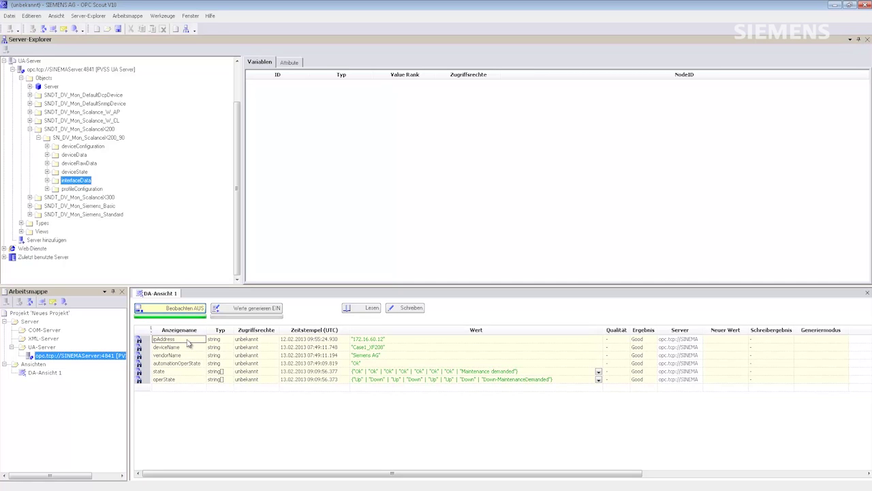